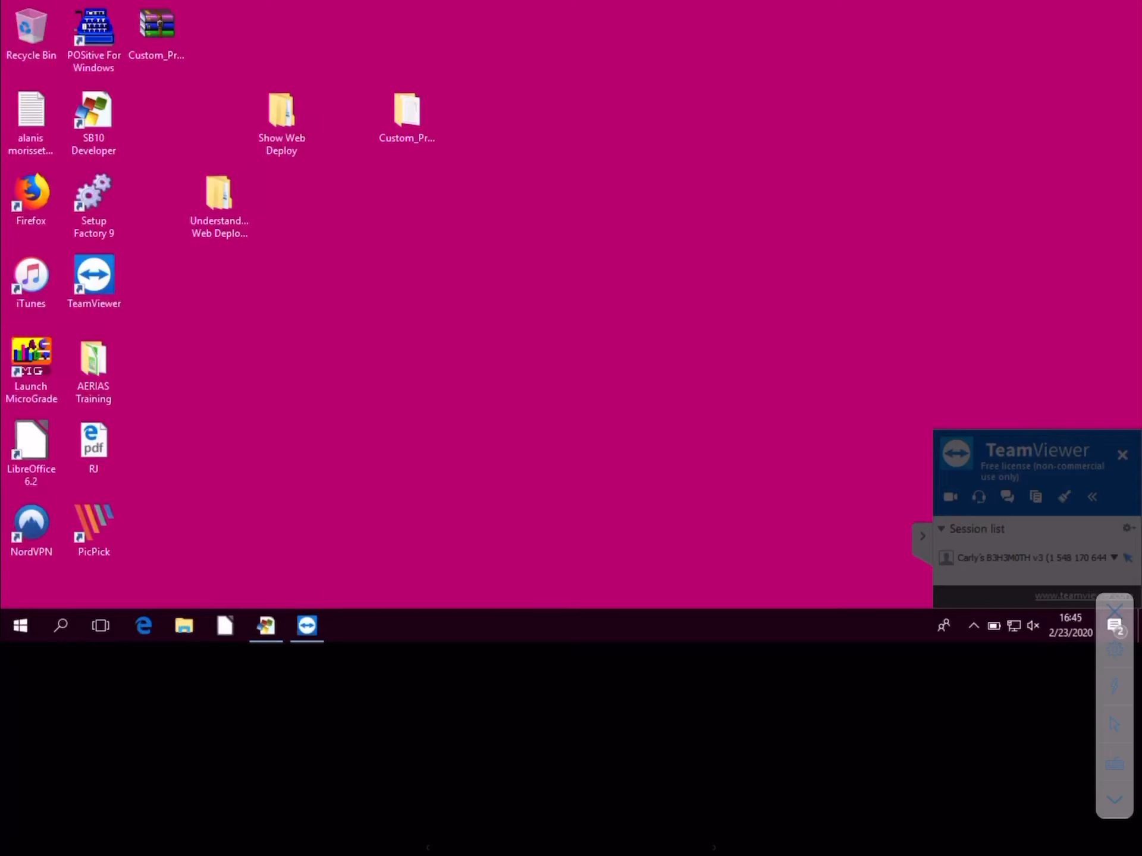
Switch to SetupBuilder and enable web installation in the Installation-Images project's web deployment settings
{"action": "left_click", "coordinate": [266, 625]}
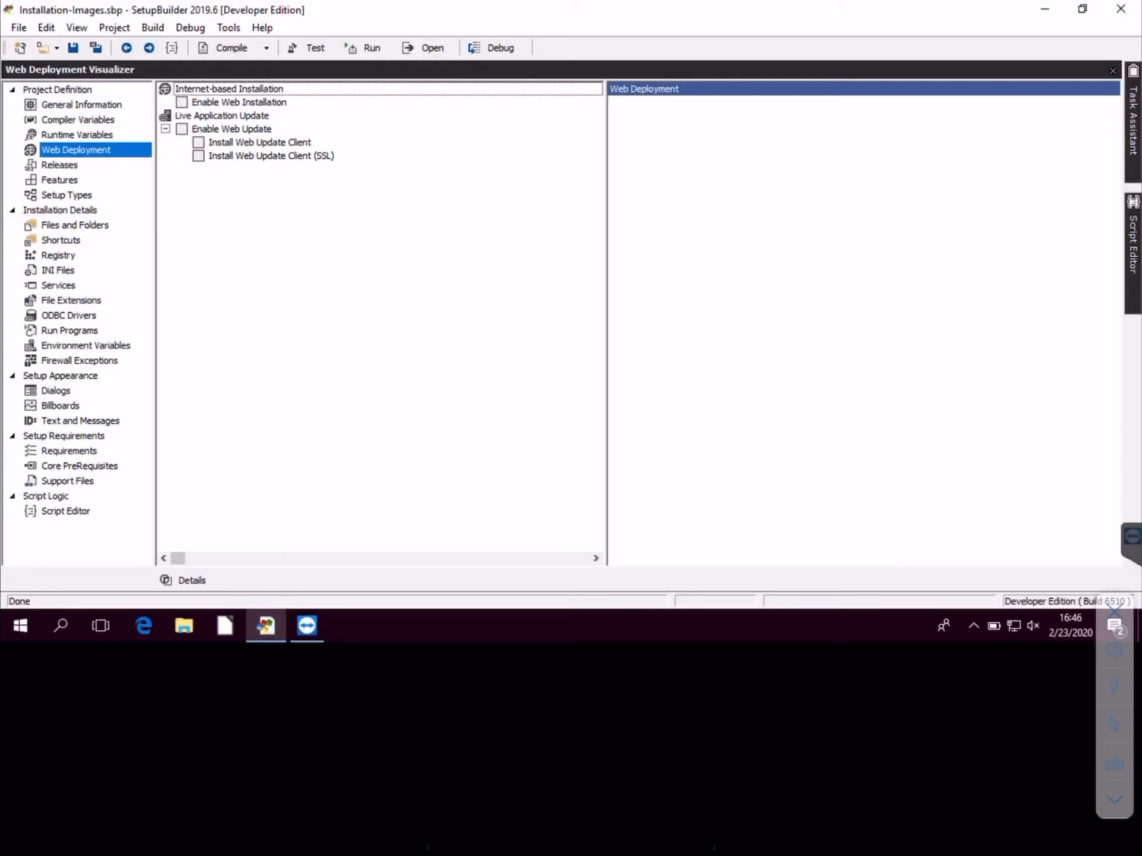
{"action": "left_click", "coordinate": [239, 103]}
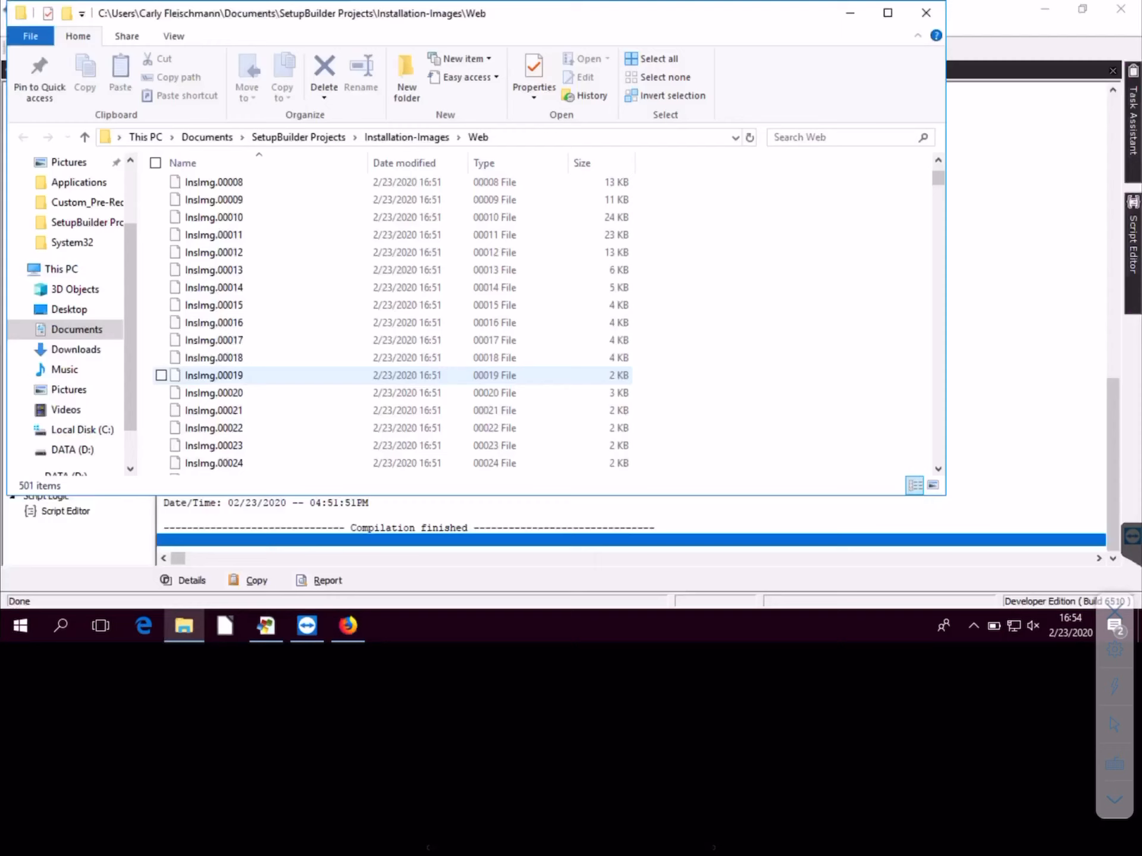
Delete all the compiled InsImg files from the Installation-Images Web folder
{"action": "scroll", "coordinate": [393, 370], "scroll_direction": "up", "scroll_amount": 3}
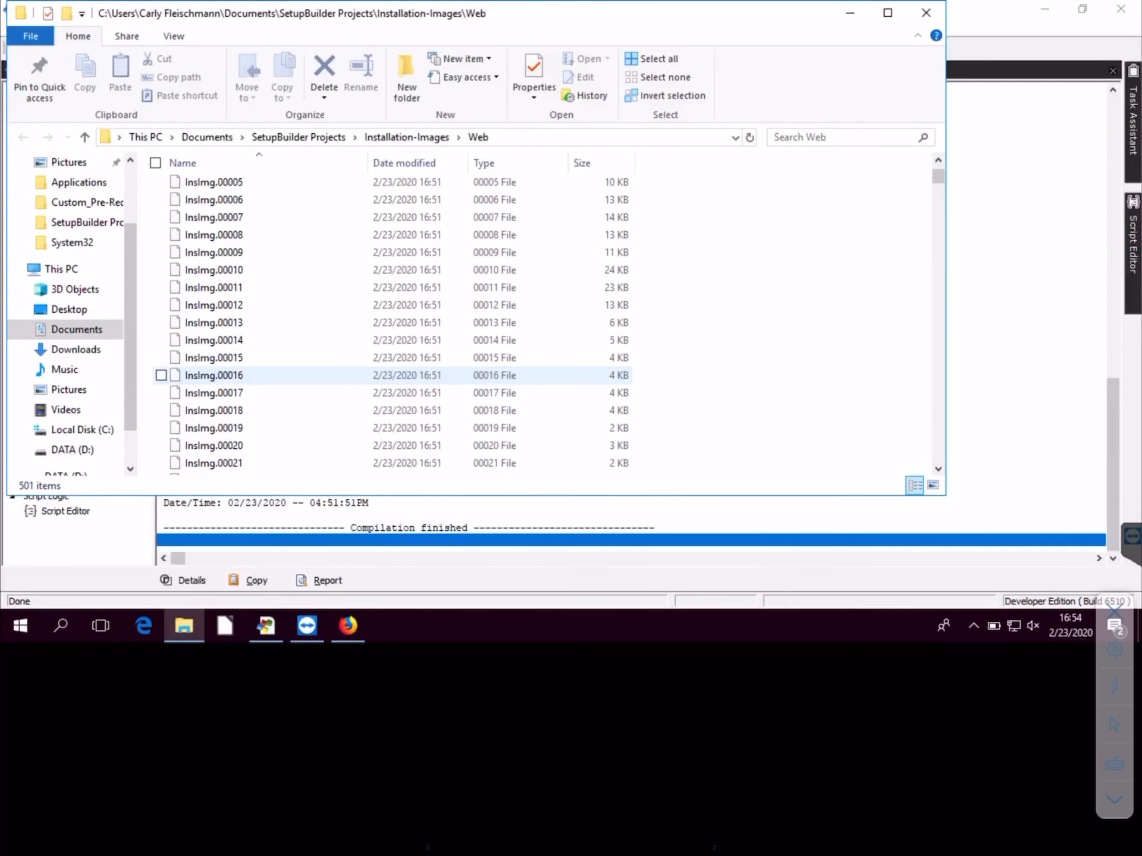
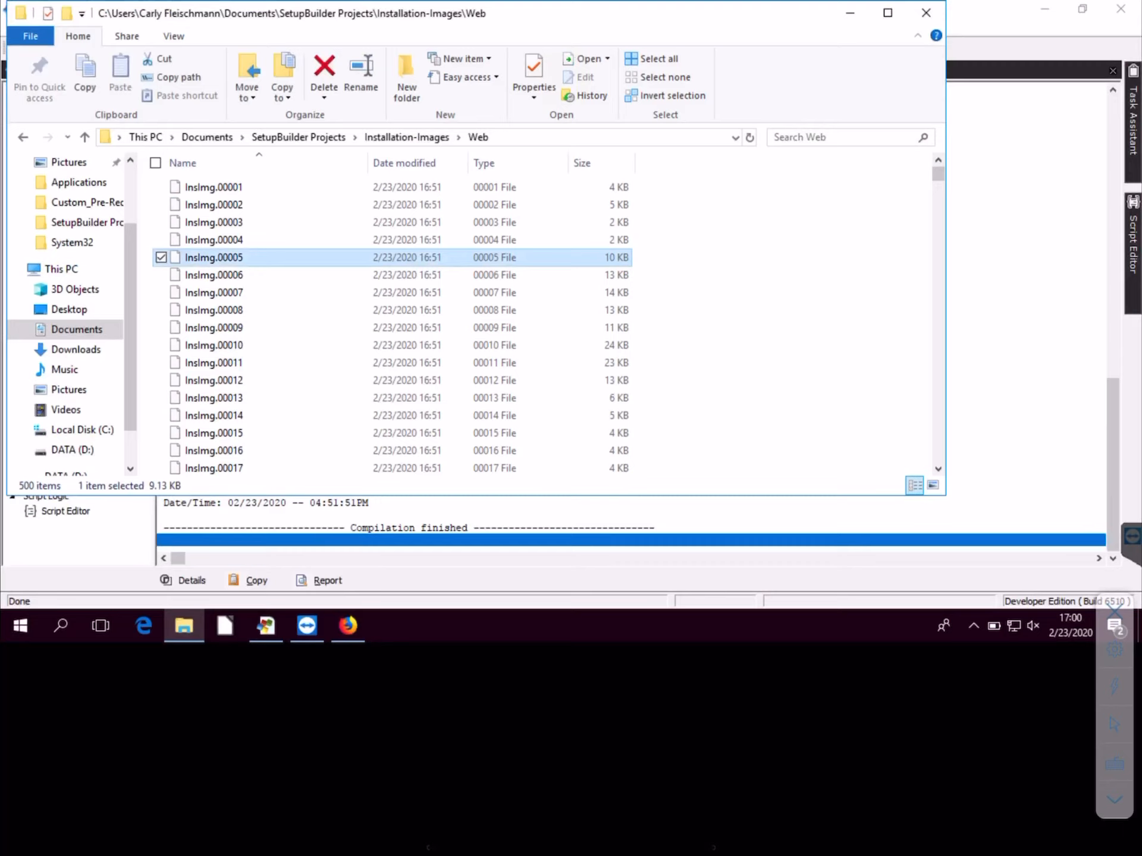
{"action": "key", "text": "ctrl+a"}
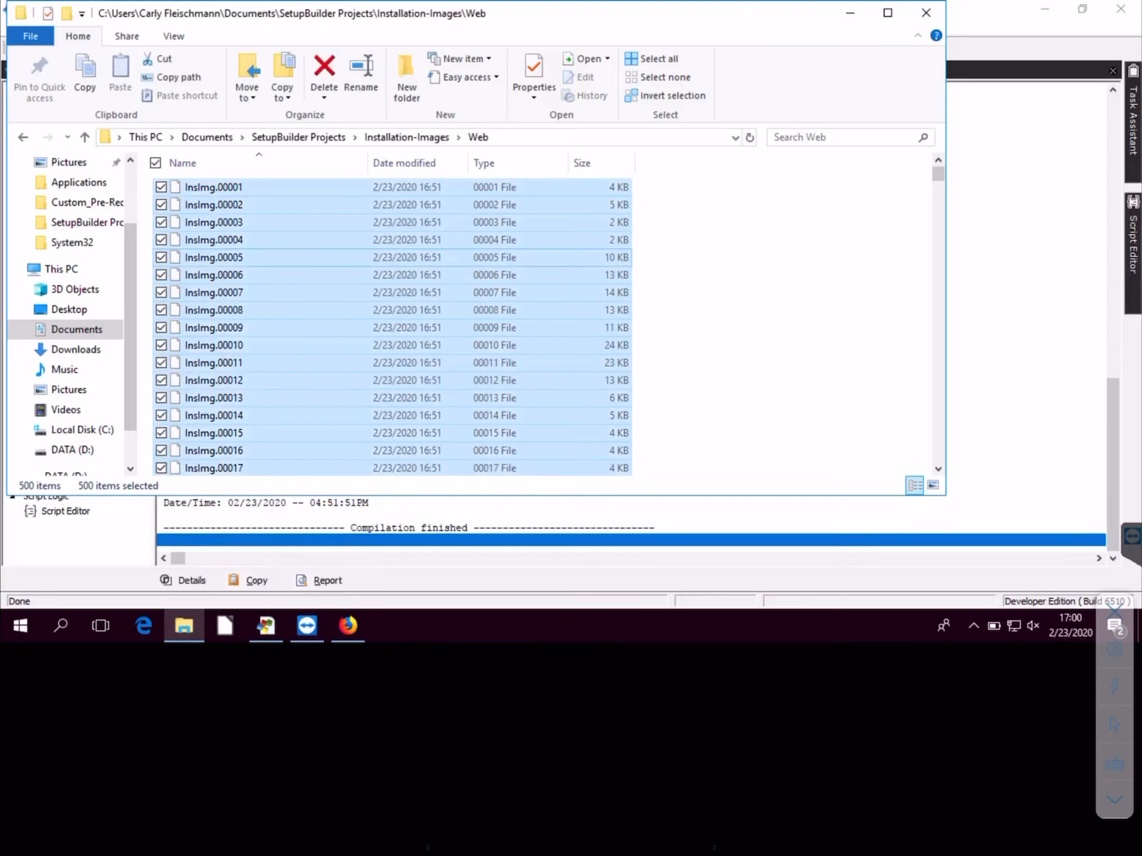
{"action": "key", "text": "Delete"}
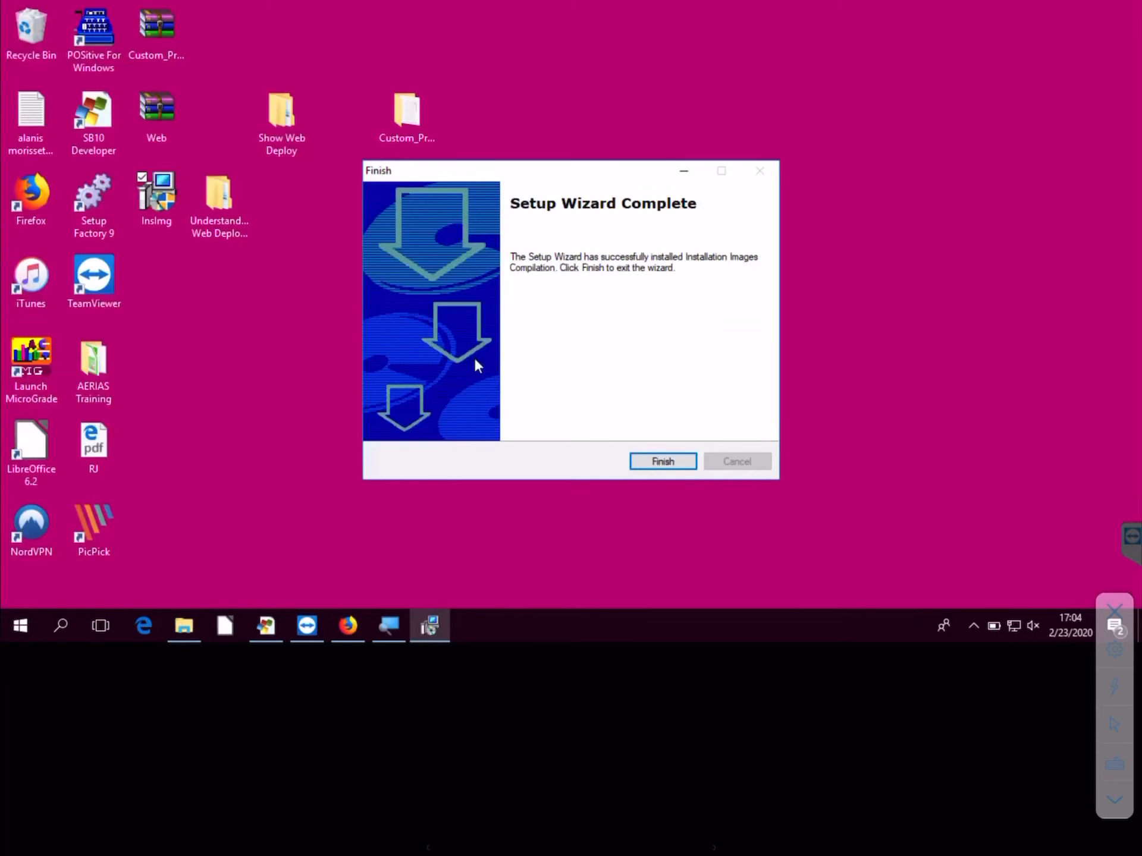
Finish the completed setup wizard and open the Installer-Images folder on Local Disk (C:) in File Explorer
{"action": "key", "text": "Return"}
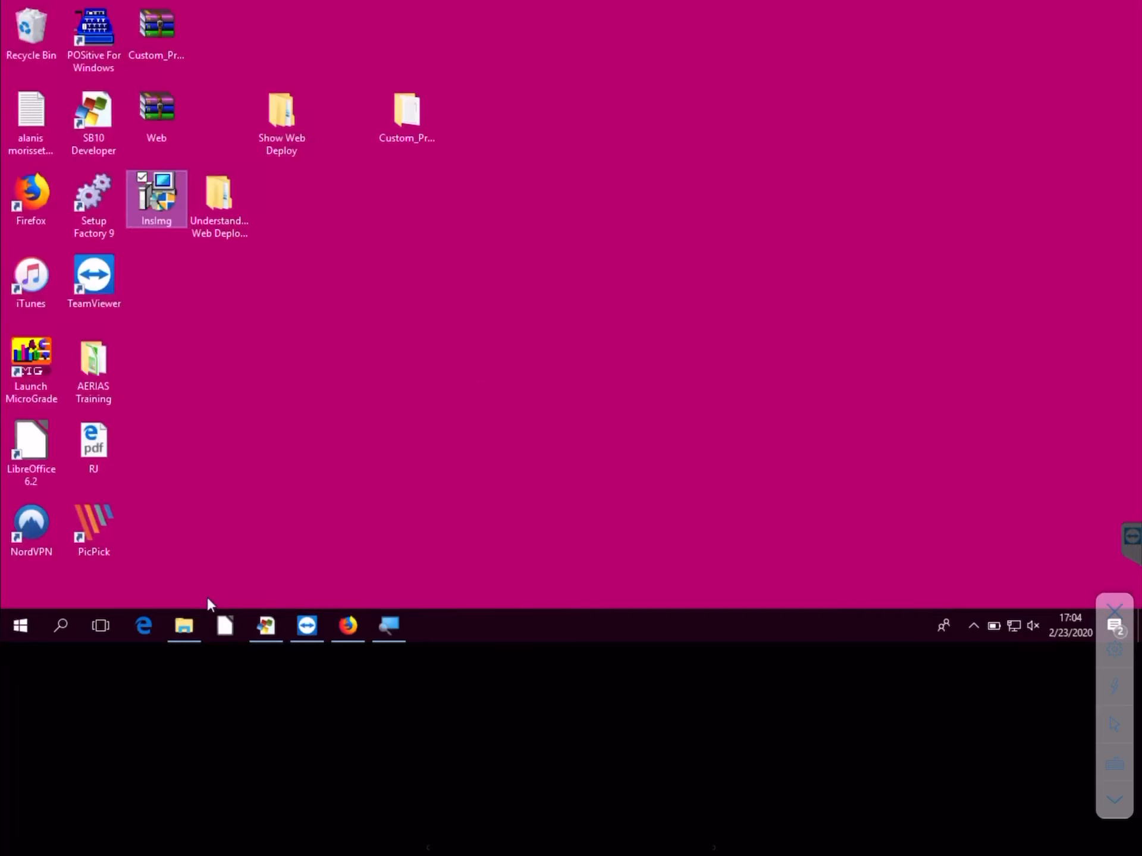
{"action": "left_click", "coordinate": [185, 634]}
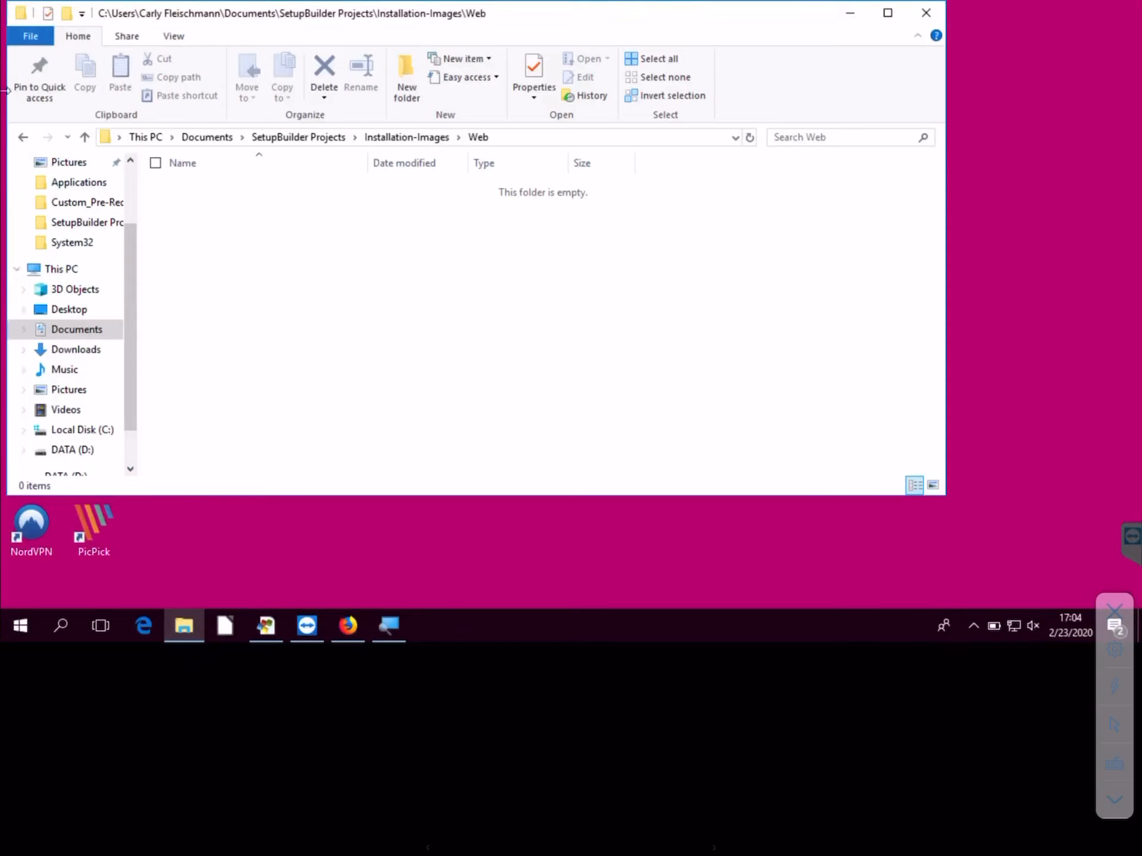
{"action": "left_click", "coordinate": [106, 429]}
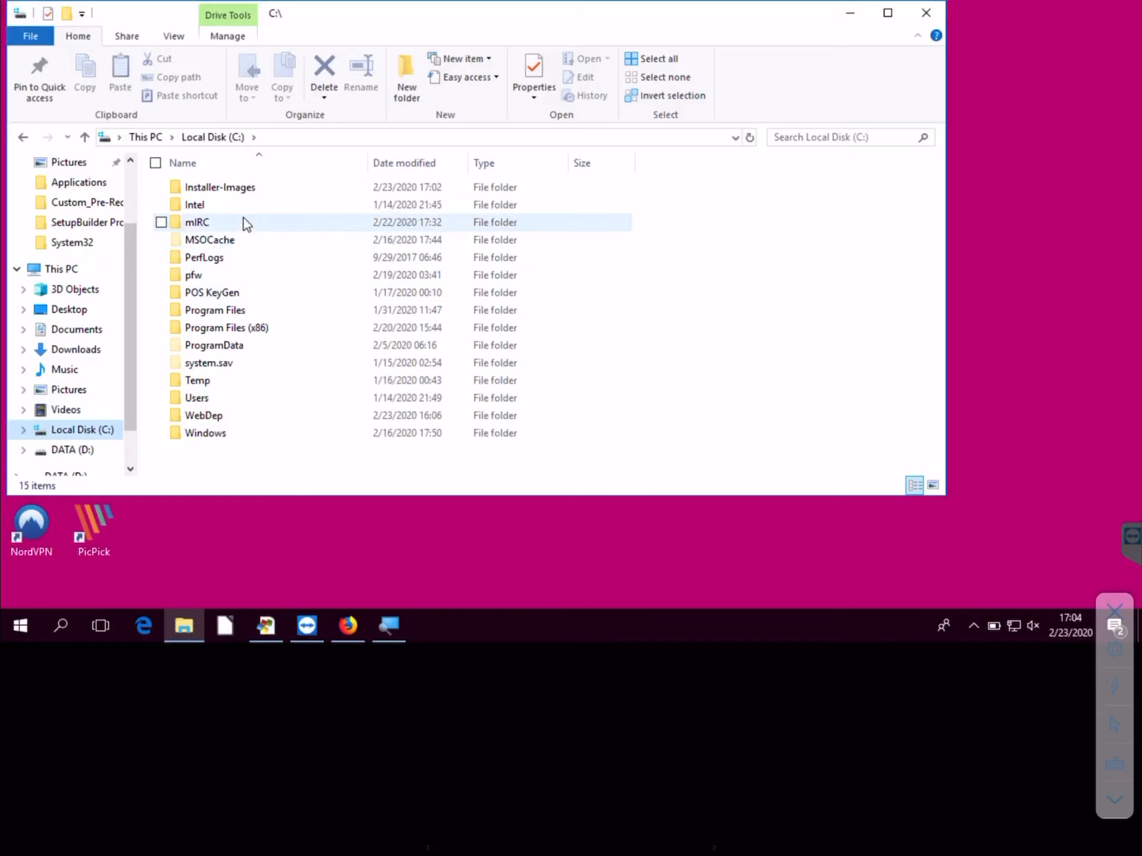
{"action": "double_click", "coordinate": [247, 186]}
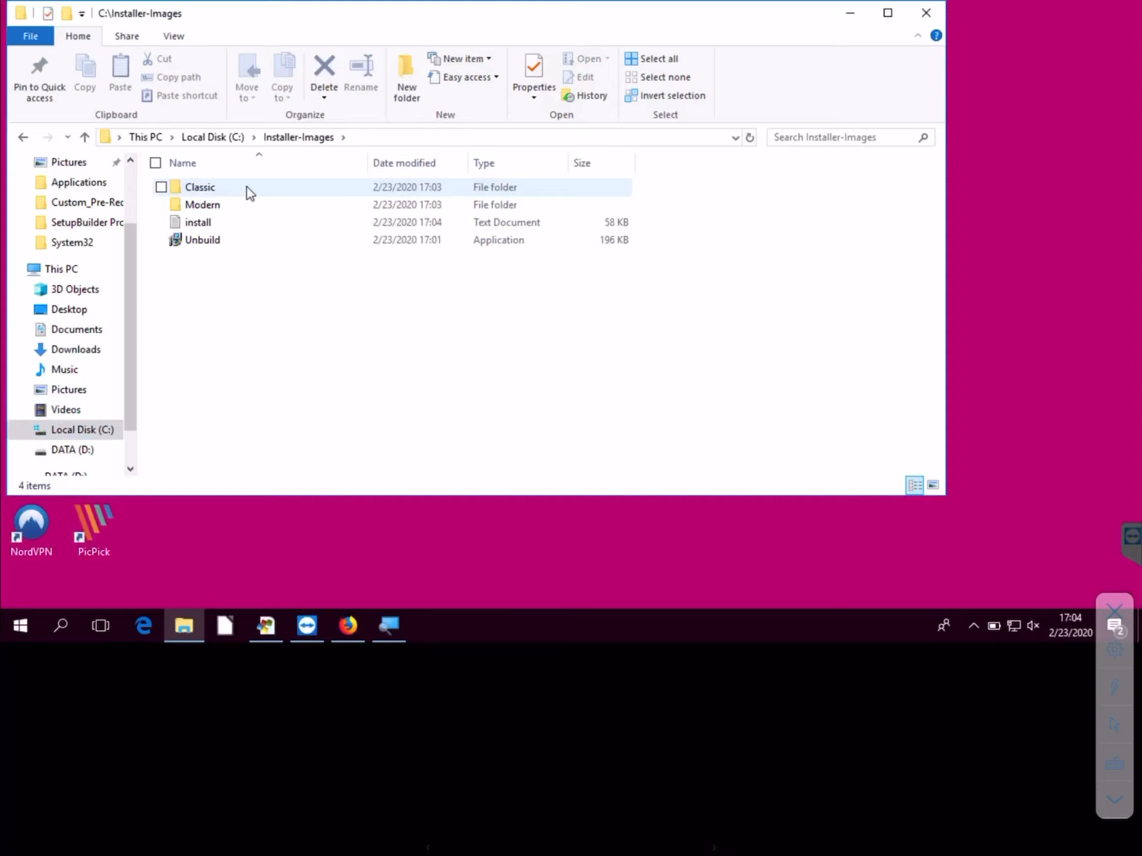
Open the Classic folder and examine the installed classic image thumbnails
{"action": "double_click", "coordinate": [247, 187]}
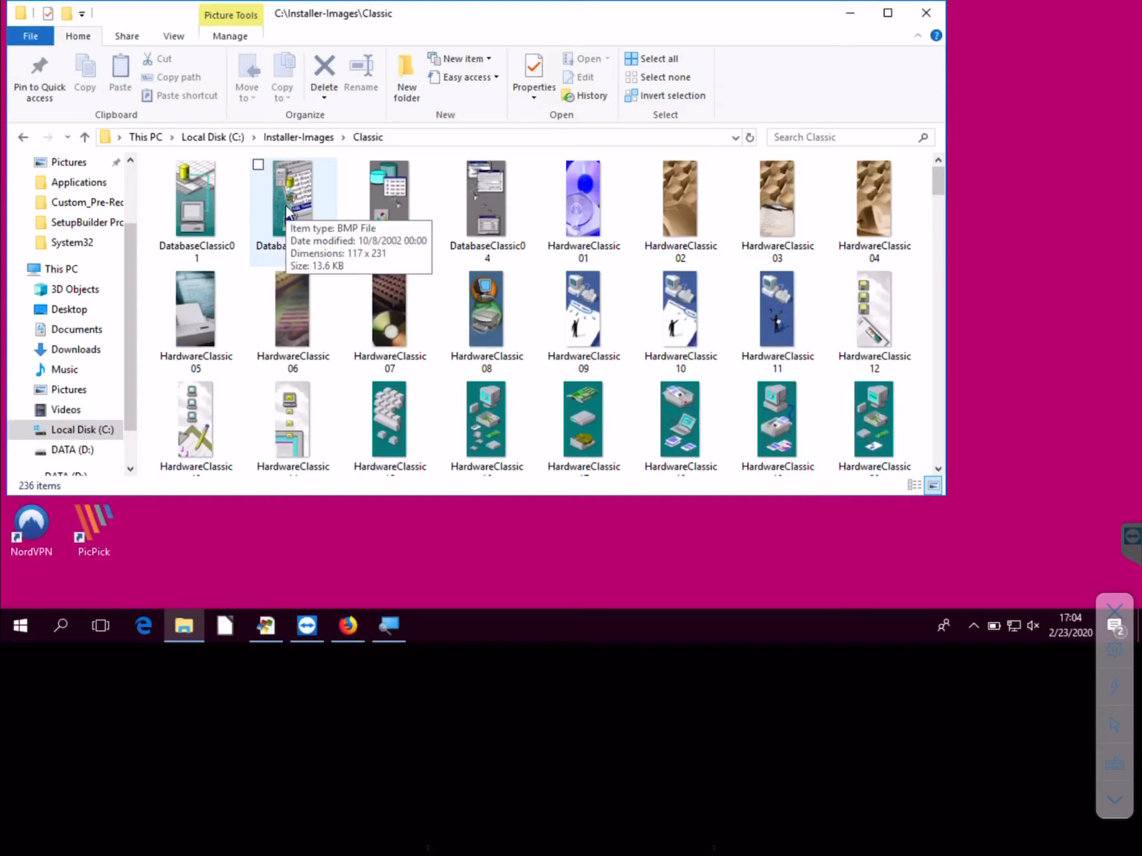
{"action": "key", "text": "Down"}
{"action": "key", "text": "Down"}
{"action": "key", "text": "Down"}
{"action": "key", "text": "Down"}
{"action": "key", "text": "Down"}
{"action": "key", "text": "Down"}
{"action": "key", "text": "Down"}
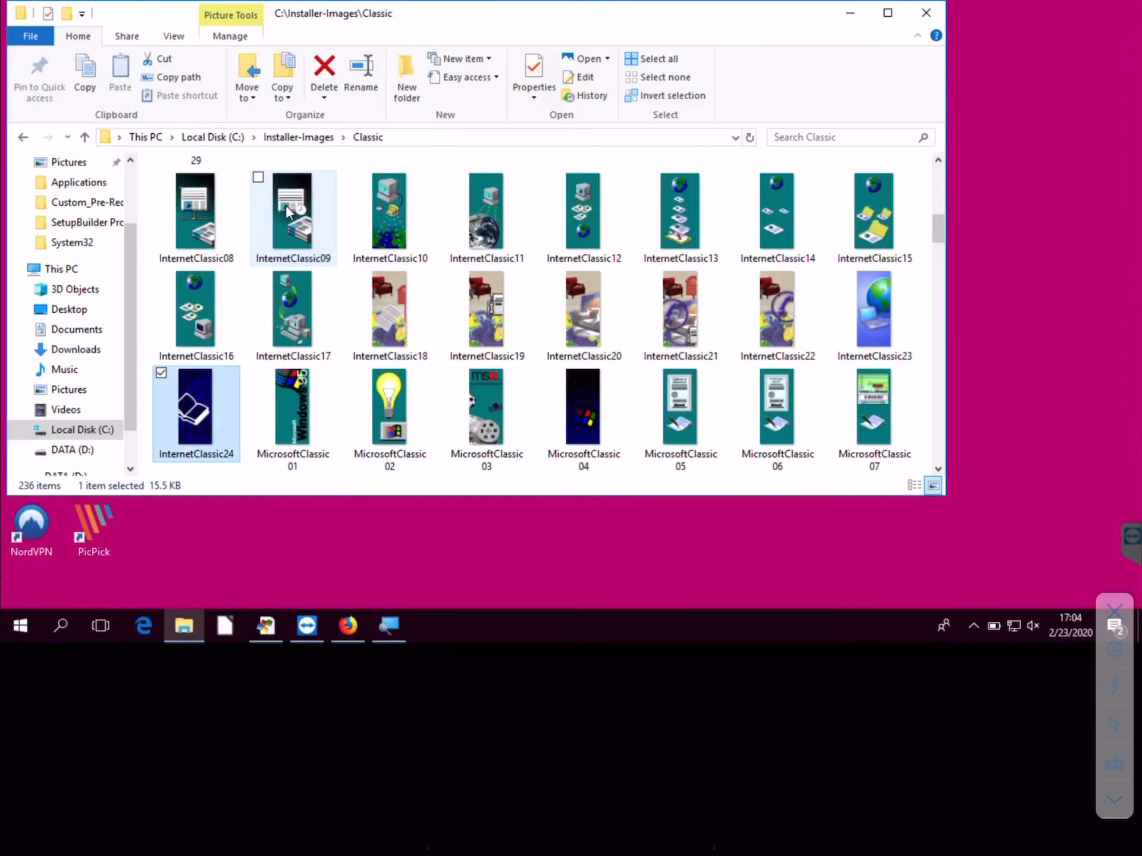
{"action": "key", "text": "Down"}
{"action": "key", "text": "Down"}
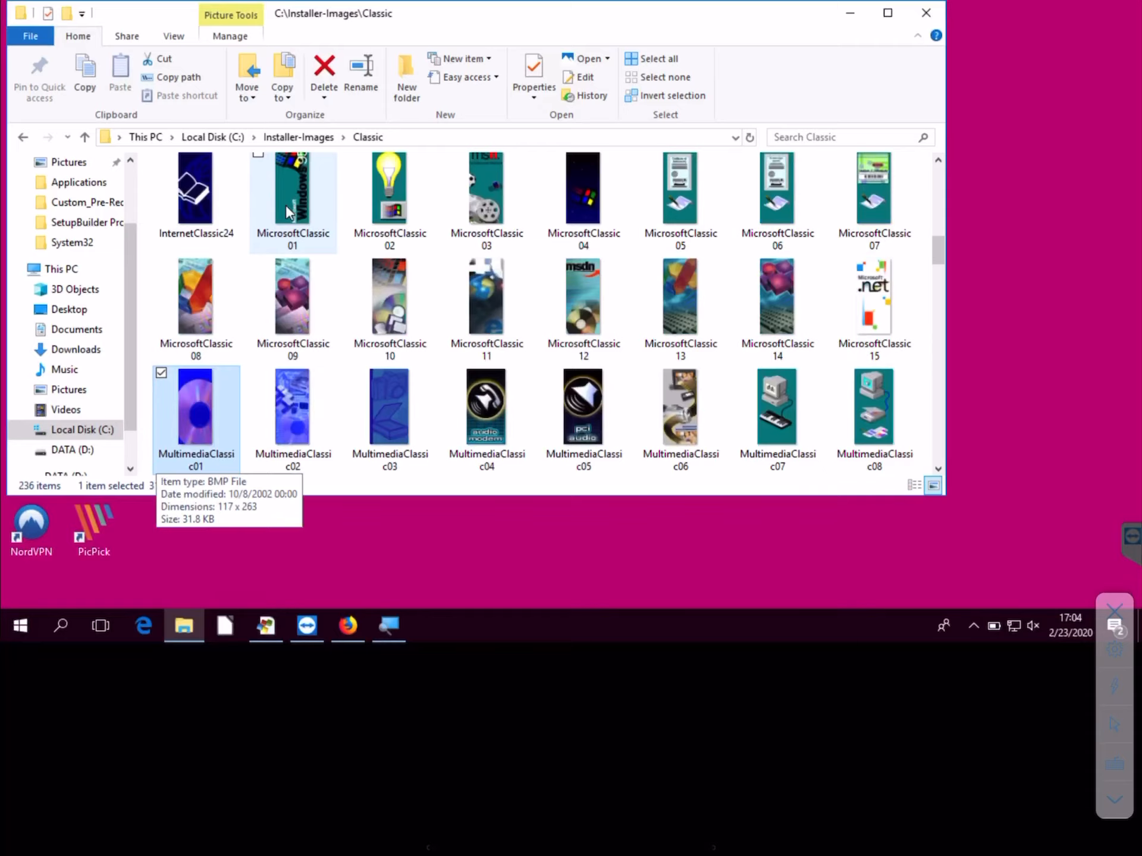
Go back to Installer-Images, open the Modern folder and examine its image thumbnails
{"action": "key", "text": "alt+Left"}
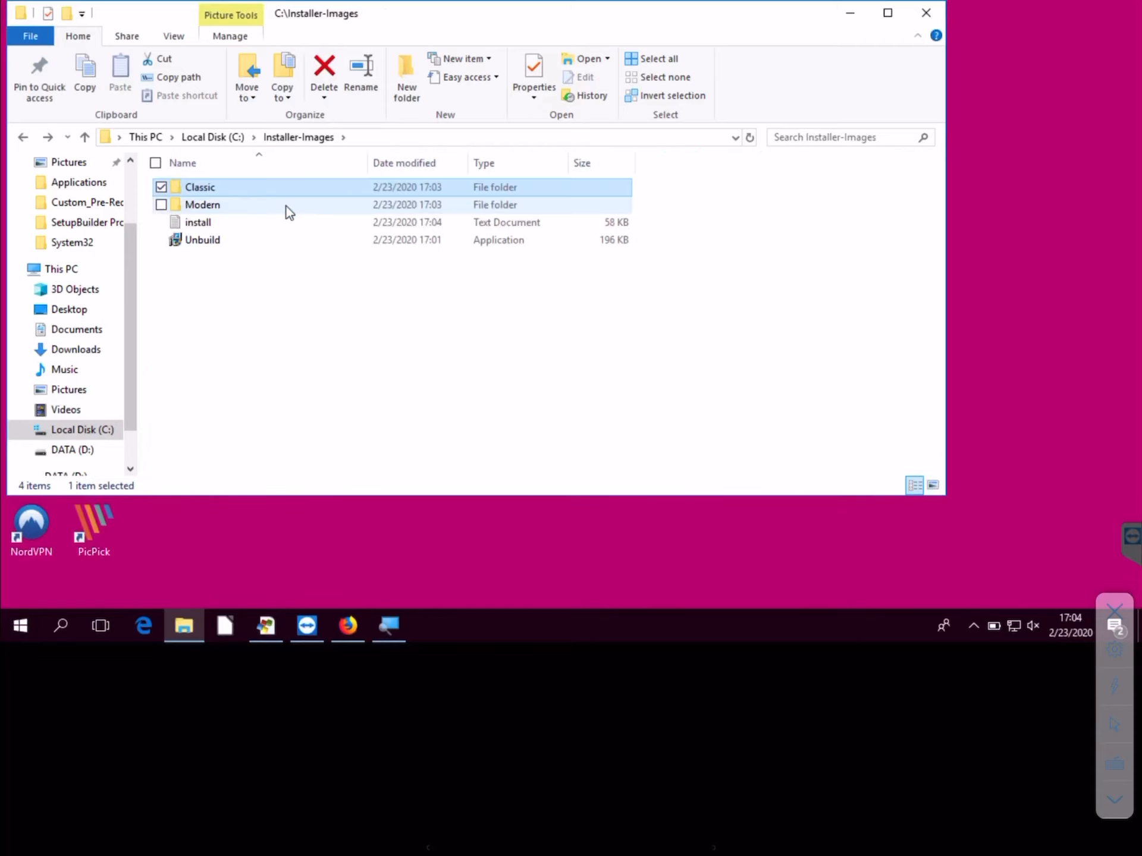
{"action": "double_click", "coordinate": [288, 208]}
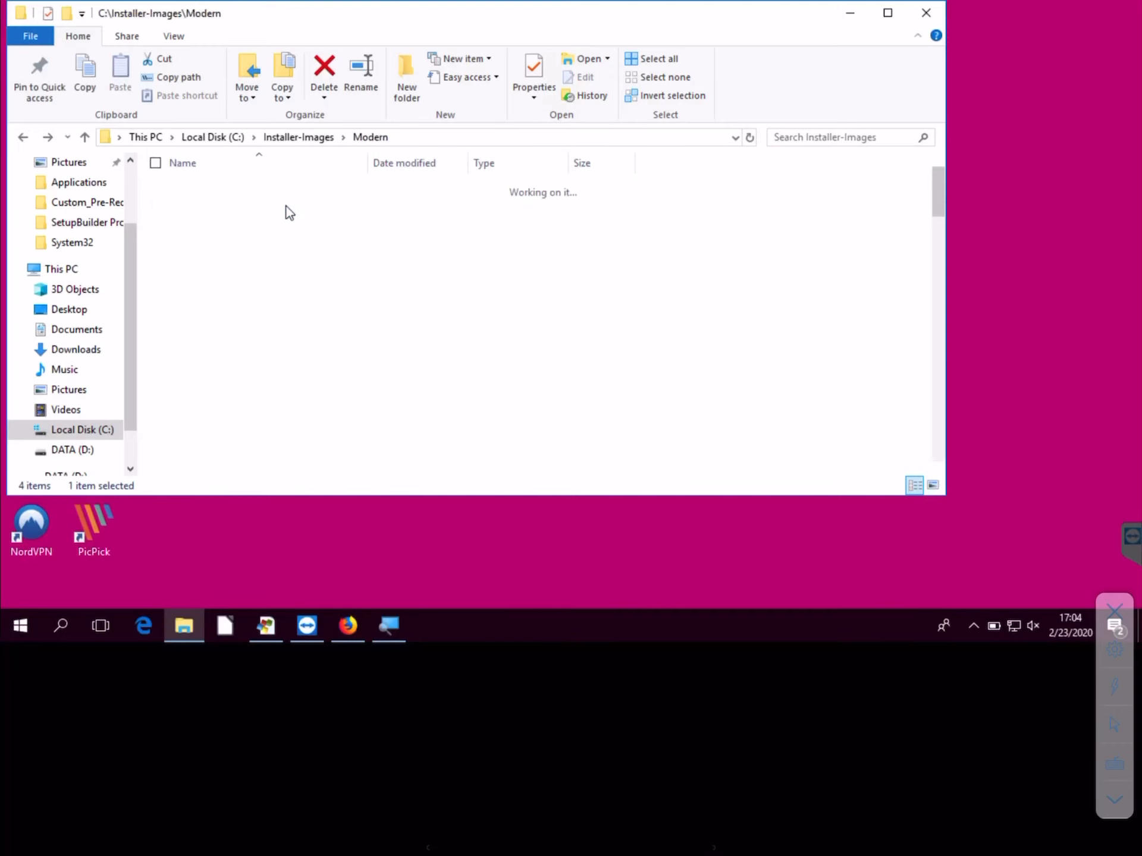
{"action": "key", "text": "Down"}
{"action": "key", "text": "Down"}
{"action": "key", "text": "Down"}
{"action": "key", "text": "Down"}
{"action": "key", "text": "Down"}
{"action": "key", "text": "Down"}
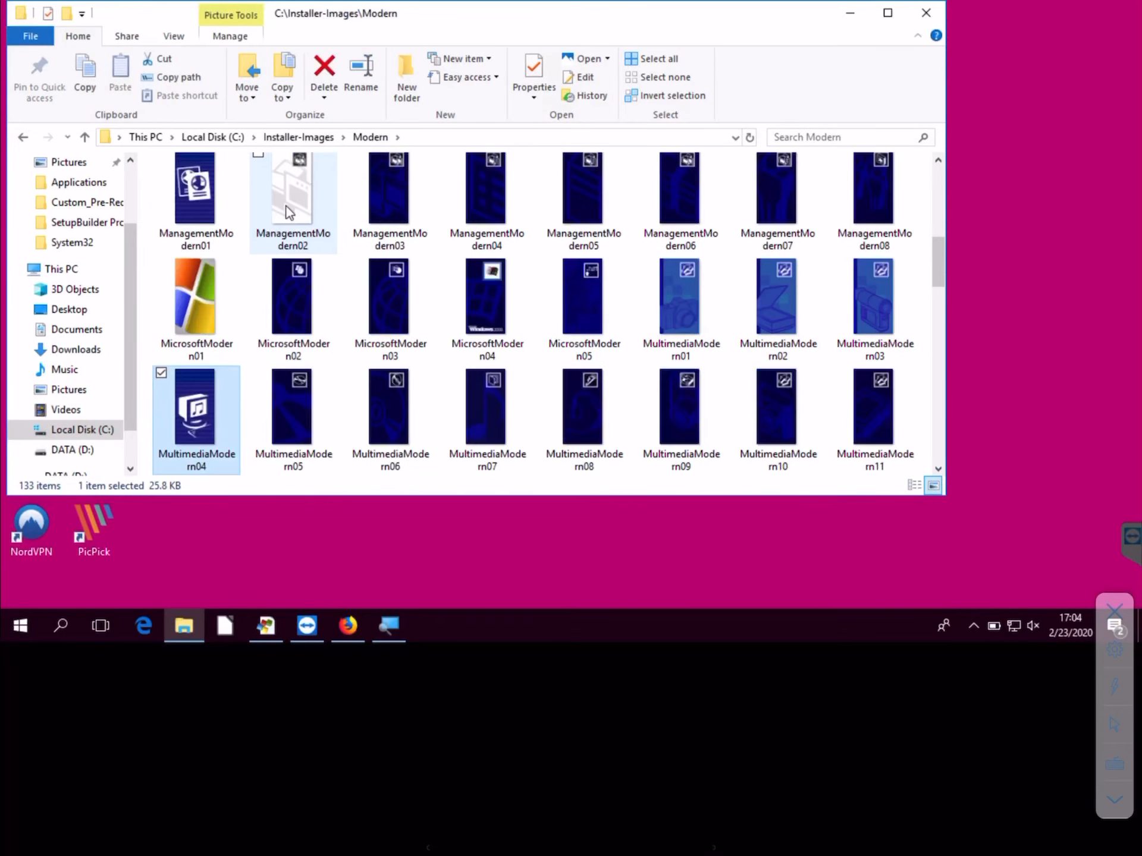
{"action": "key", "text": "Down"}
{"action": "key", "text": "Down"}
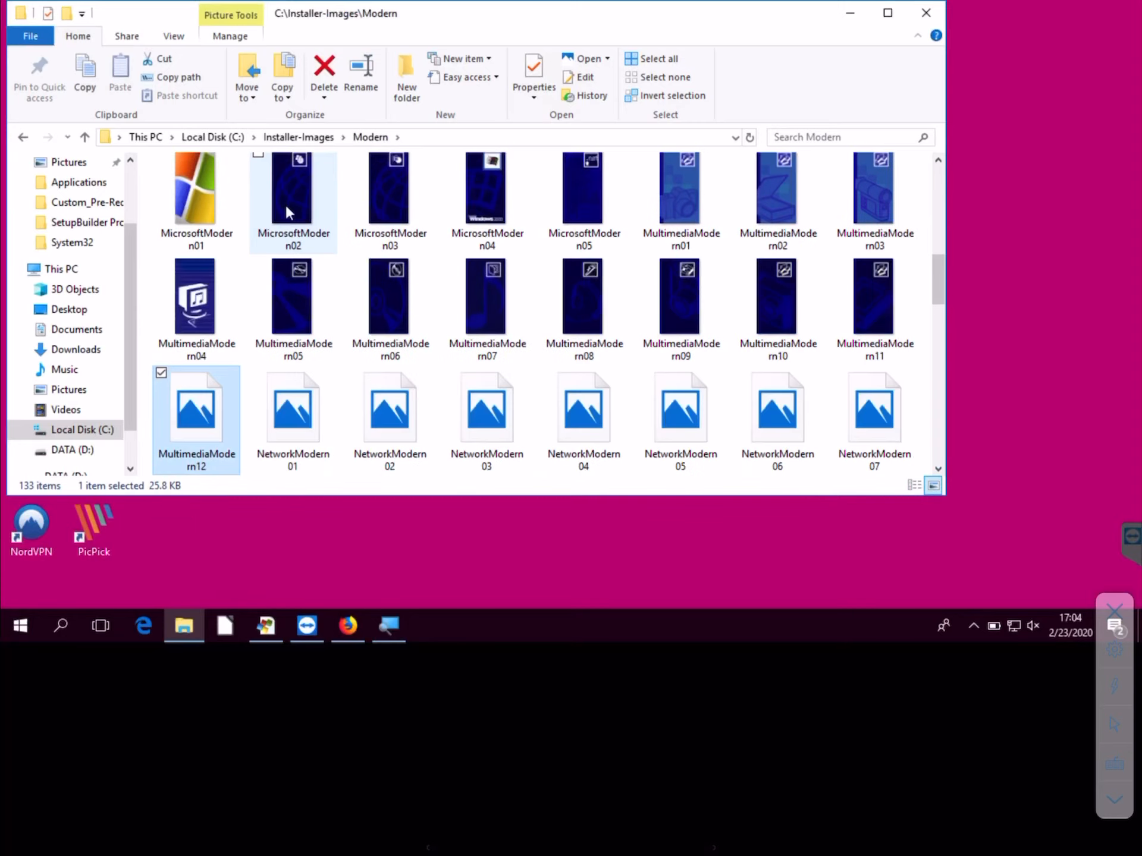
{"action": "key", "text": "Down"}
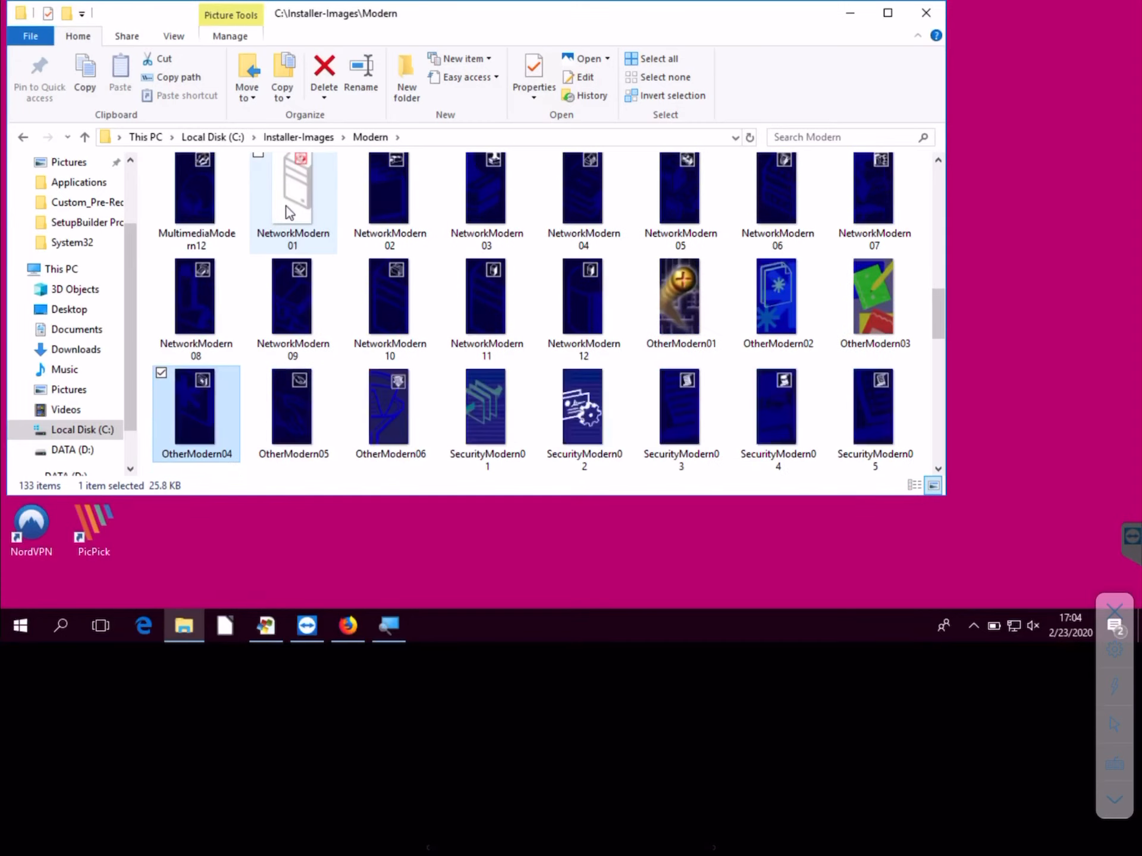
{"action": "key", "text": "Down"}
{"action": "key", "text": "Down"}
{"action": "key", "text": "Down"}
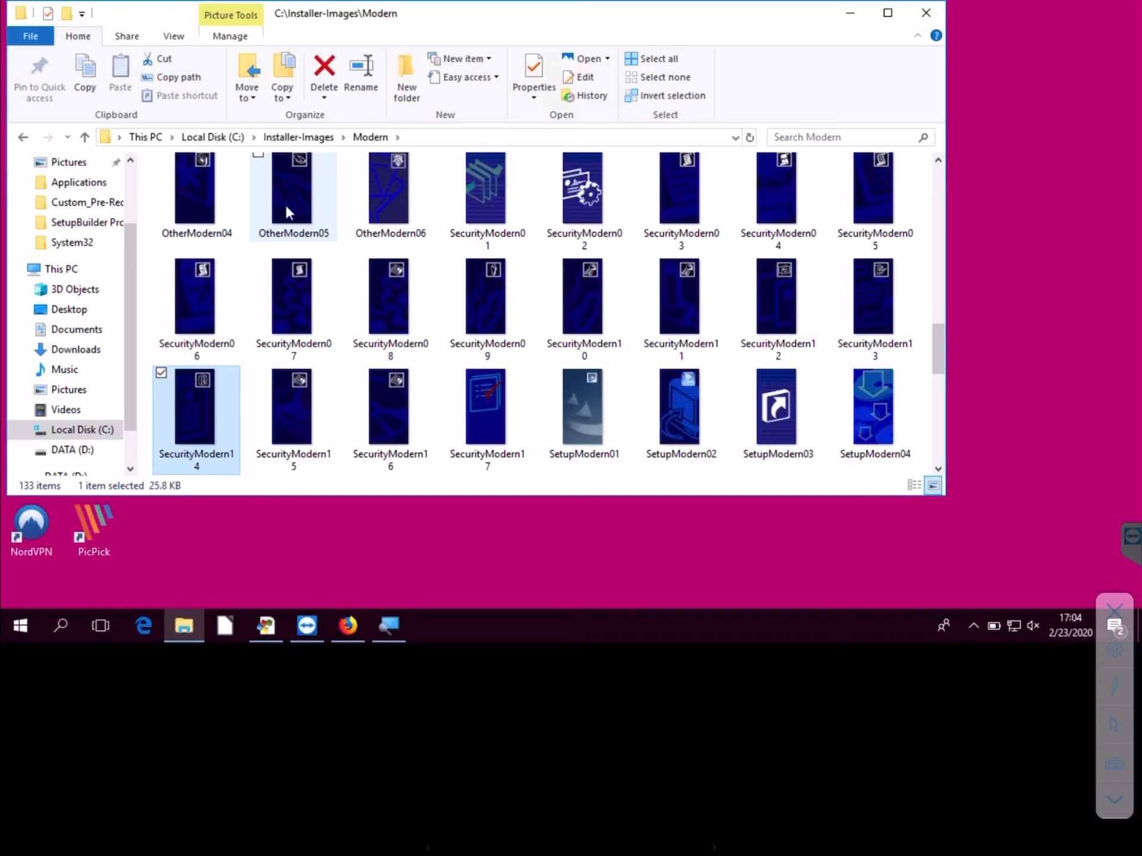
{"action": "key", "text": "Down"}
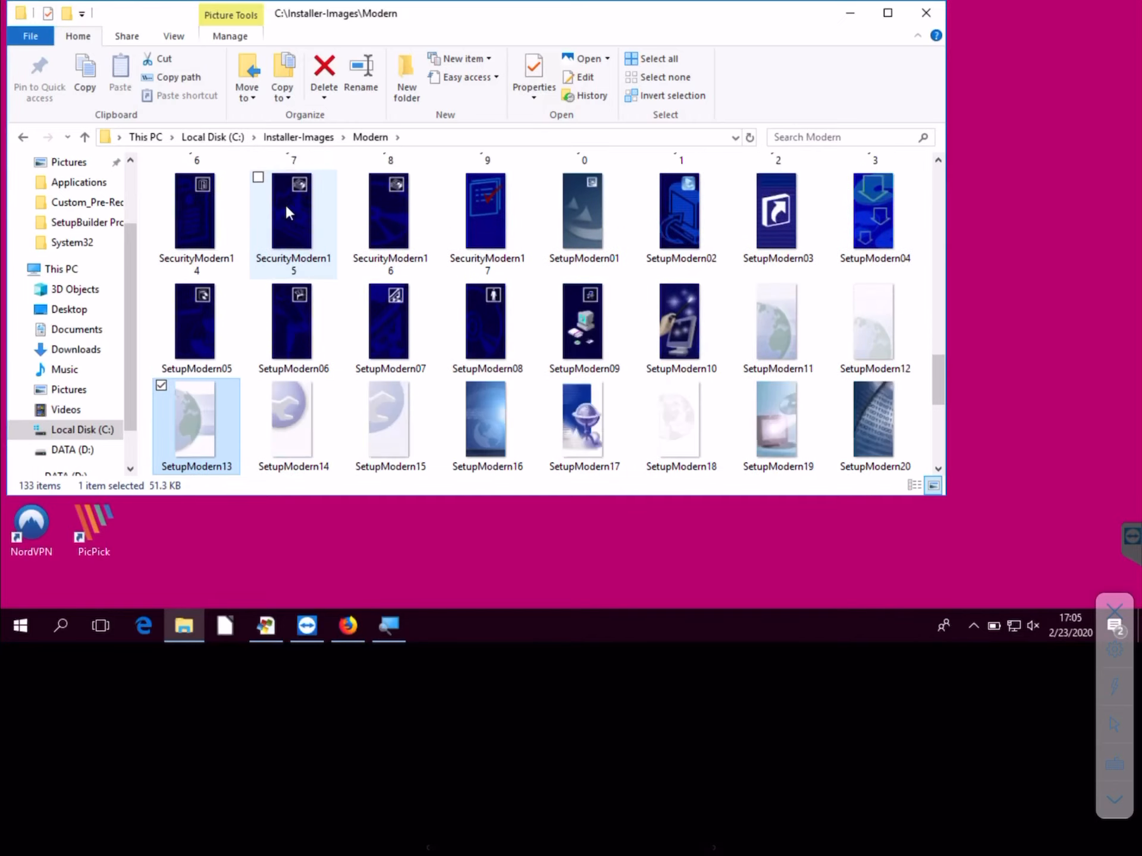
{"action": "key", "text": "Down"}
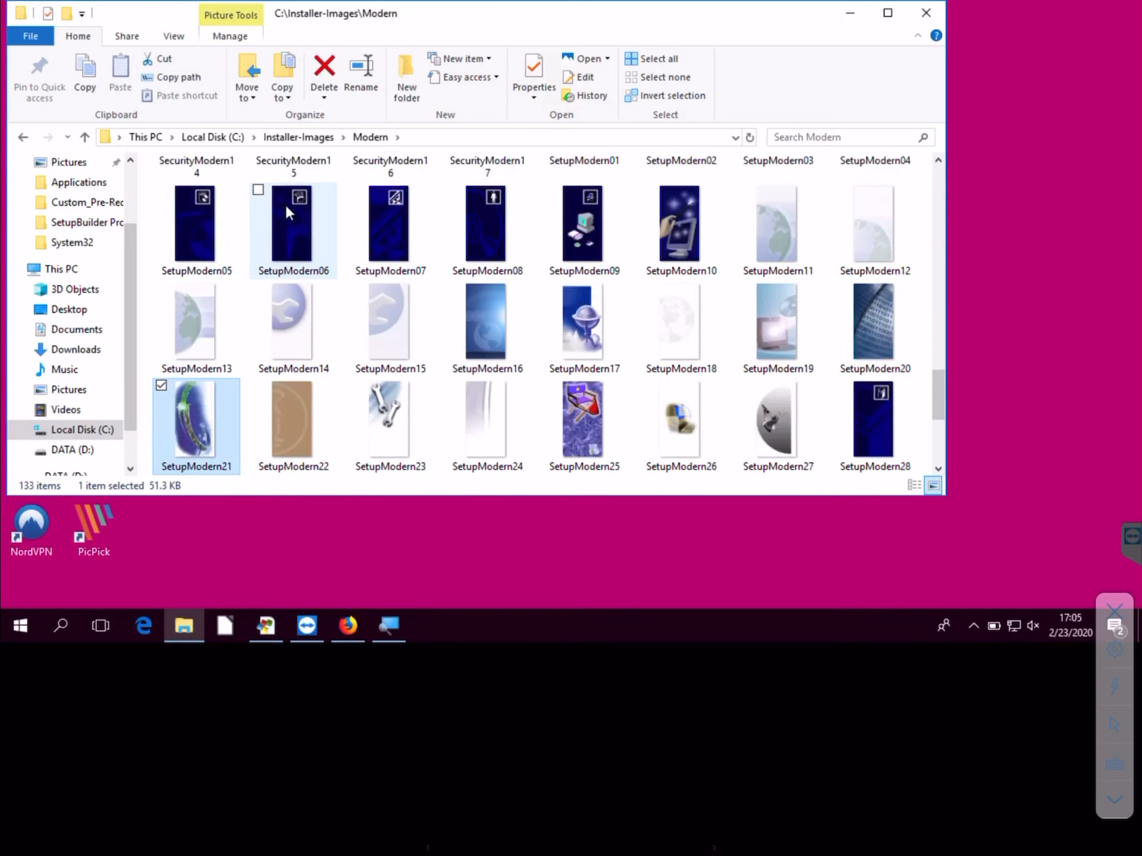
Examine the images in the Modern folder's Small subfolder, and close the File Explorer window
{"action": "key", "text": "Up"}
{"action": "key", "text": "Up"}
{"action": "key", "text": "Up"}
{"action": "key", "text": "Up"}
{"action": "key", "text": "Up"}
{"action": "key", "text": "Up"}
{"action": "key", "text": "Up"}
{"action": "key", "text": "Up"}
{"action": "key", "text": "Up"}
{"action": "key", "text": "Up"}
{"action": "key", "text": "Up"}
{"action": "key", "text": "Up"}
{"action": "key", "text": "Up"}
{"action": "key", "text": "Up"}
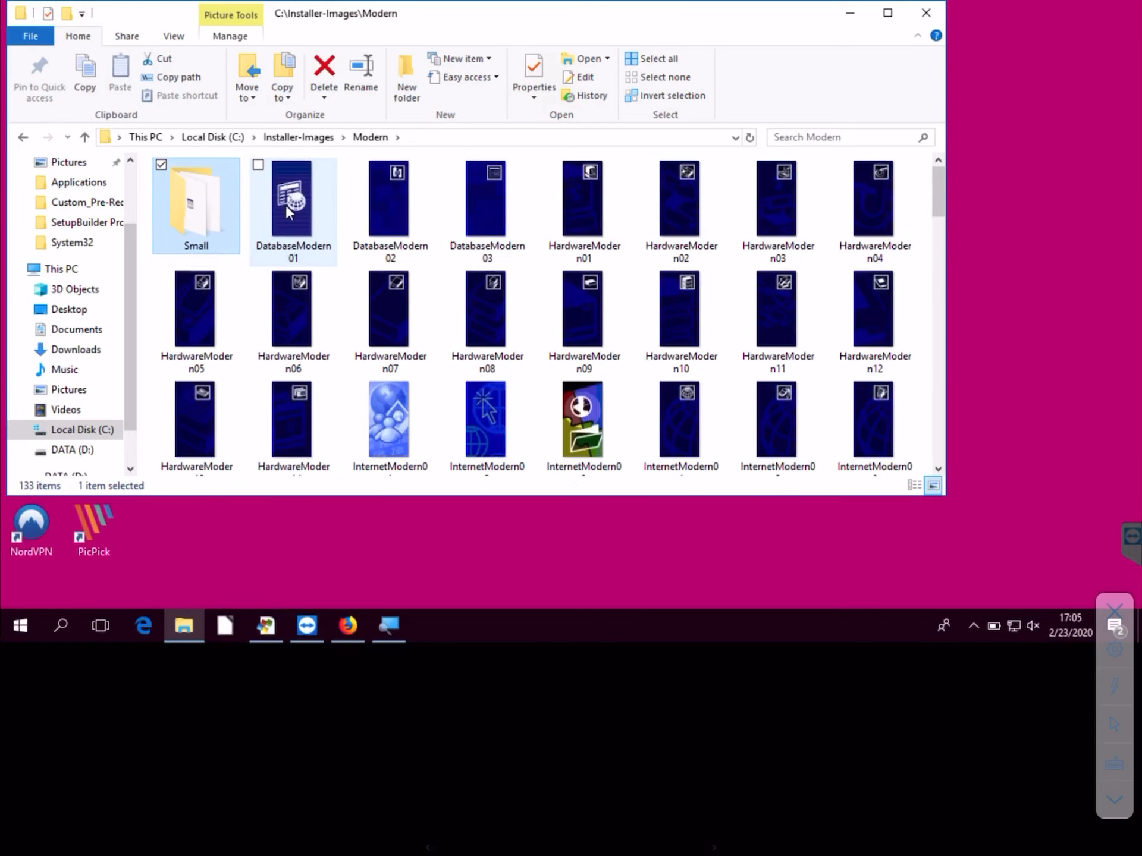
{"action": "key", "text": "Return"}
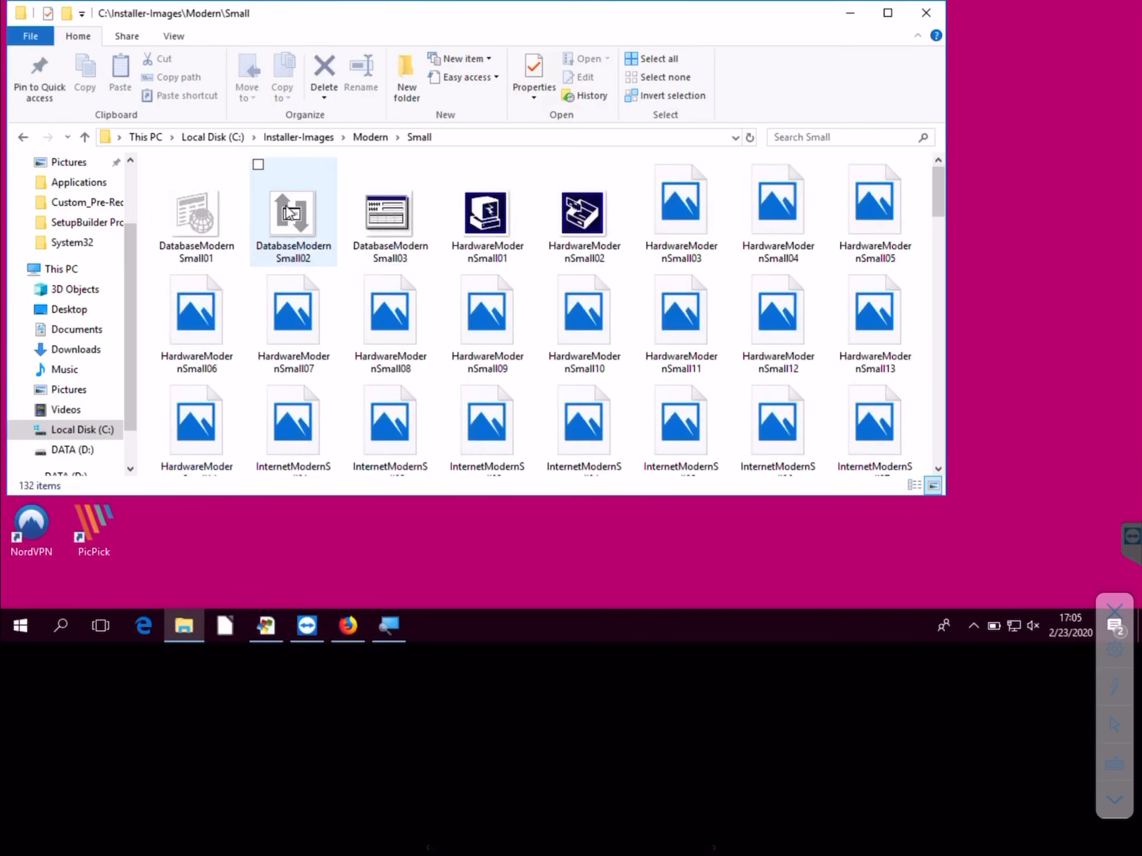
{"action": "key", "text": "Down"}
{"action": "key", "text": "Down"}
{"action": "key", "text": "Down"}
{"action": "key", "text": "Down"}
{"action": "key", "text": "Down"}
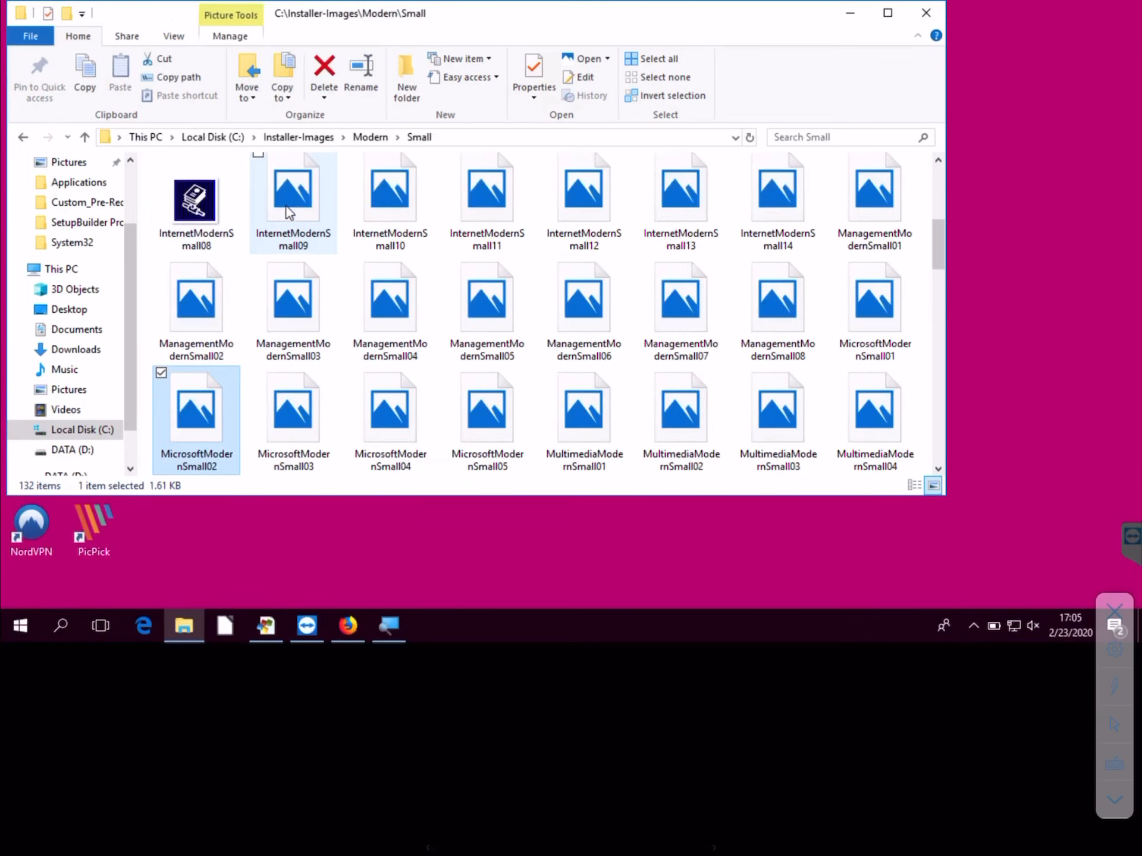
{"action": "key", "text": "Down"}
{"action": "key", "text": "Down"}
{"action": "key", "text": "Down"}
{"action": "key", "text": "Down"}
{"action": "key", "text": "Down"}
{"action": "key", "text": "Down"}
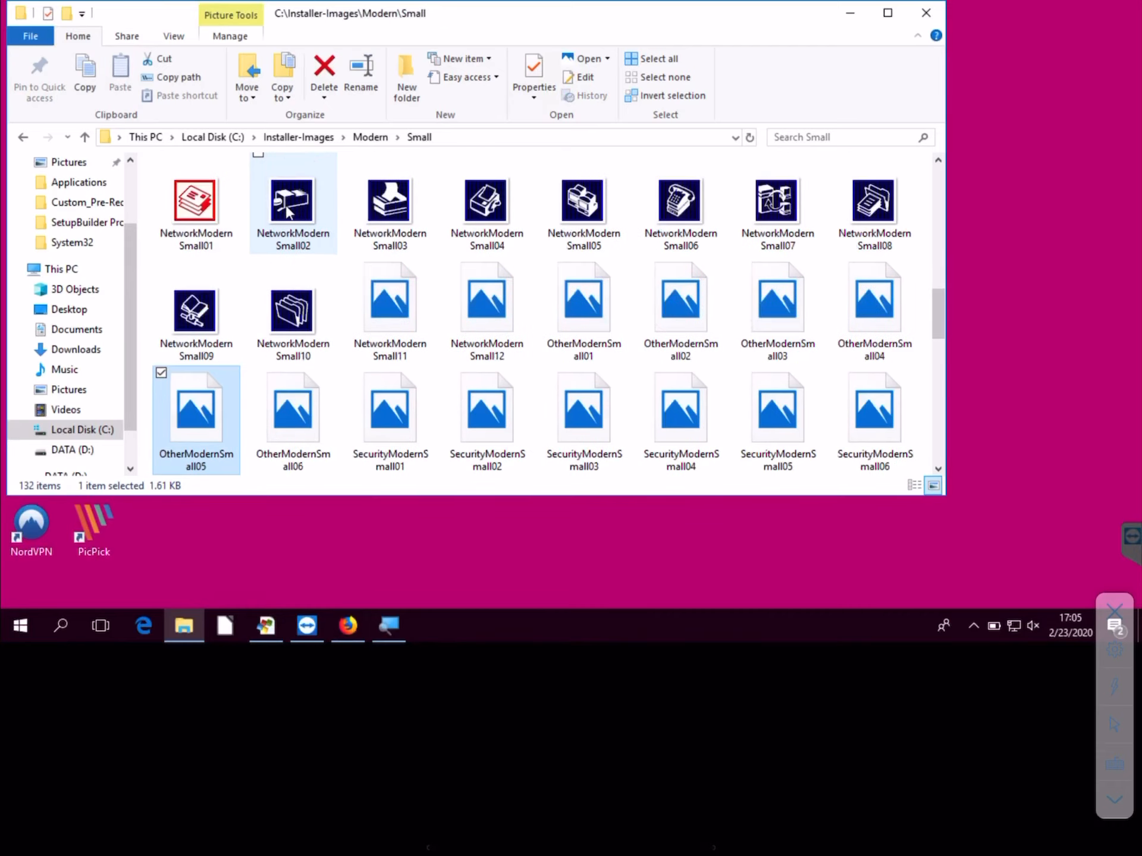
{"action": "key", "text": "Down"}
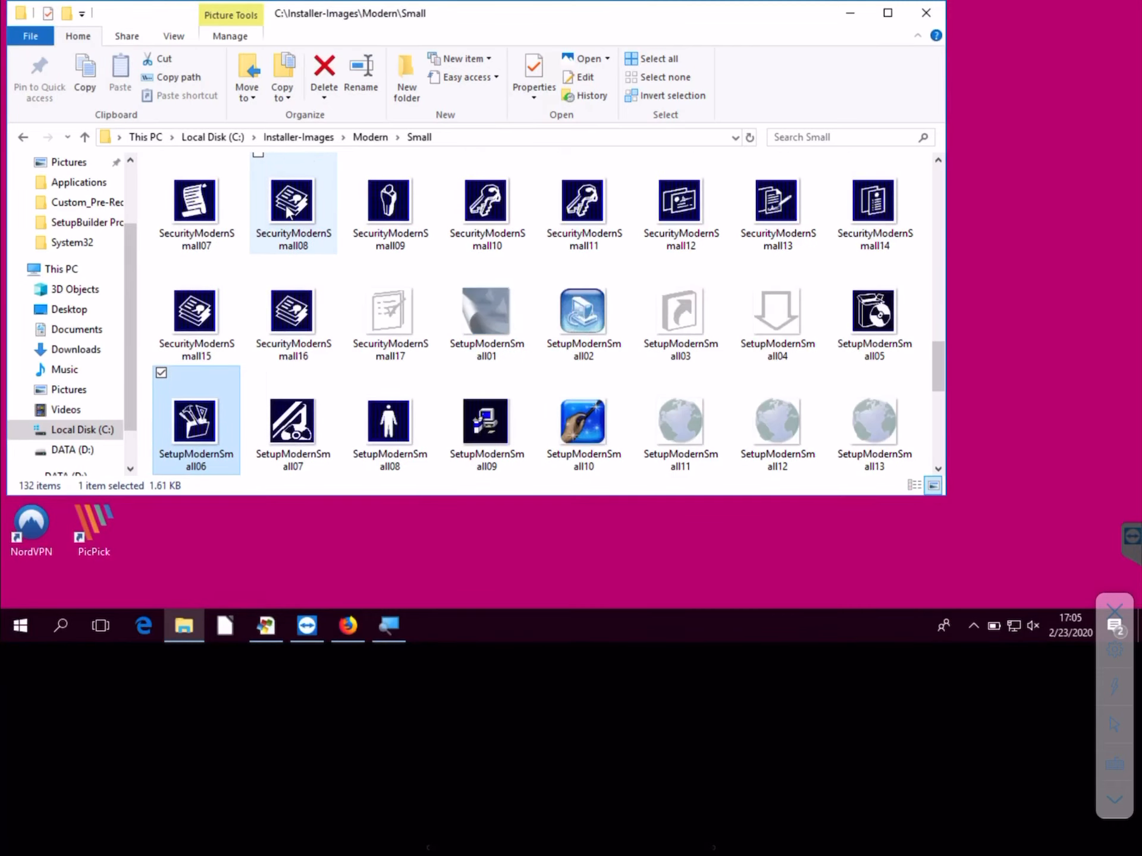
{"action": "key", "text": "alt+F4"}
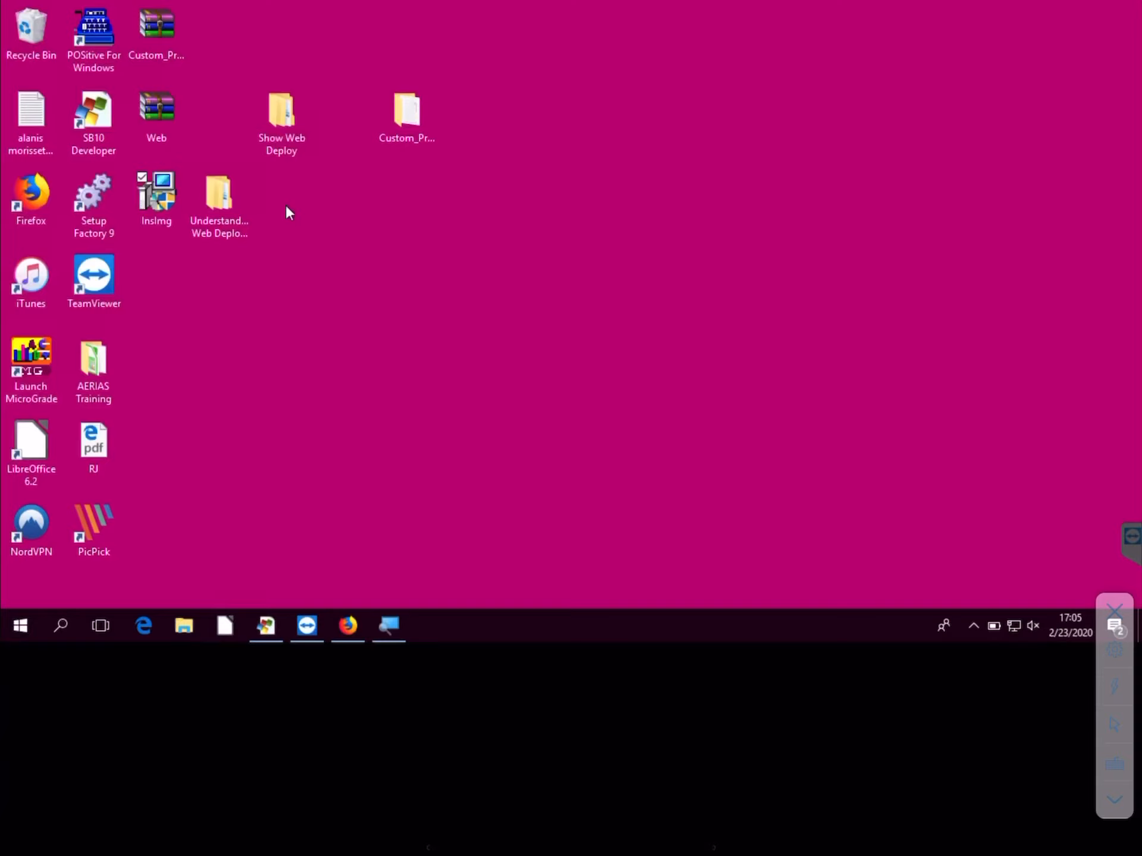
{"action": "left_click", "coordinate": [286, 206]}
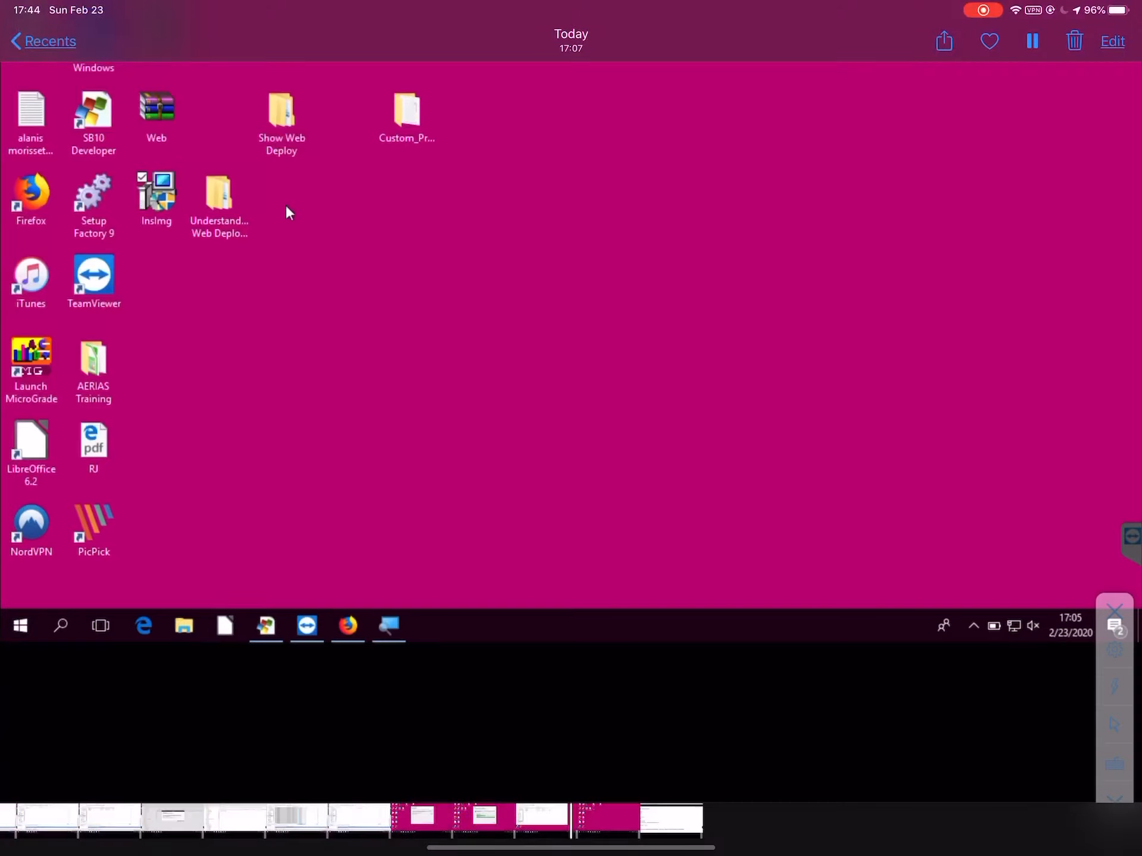